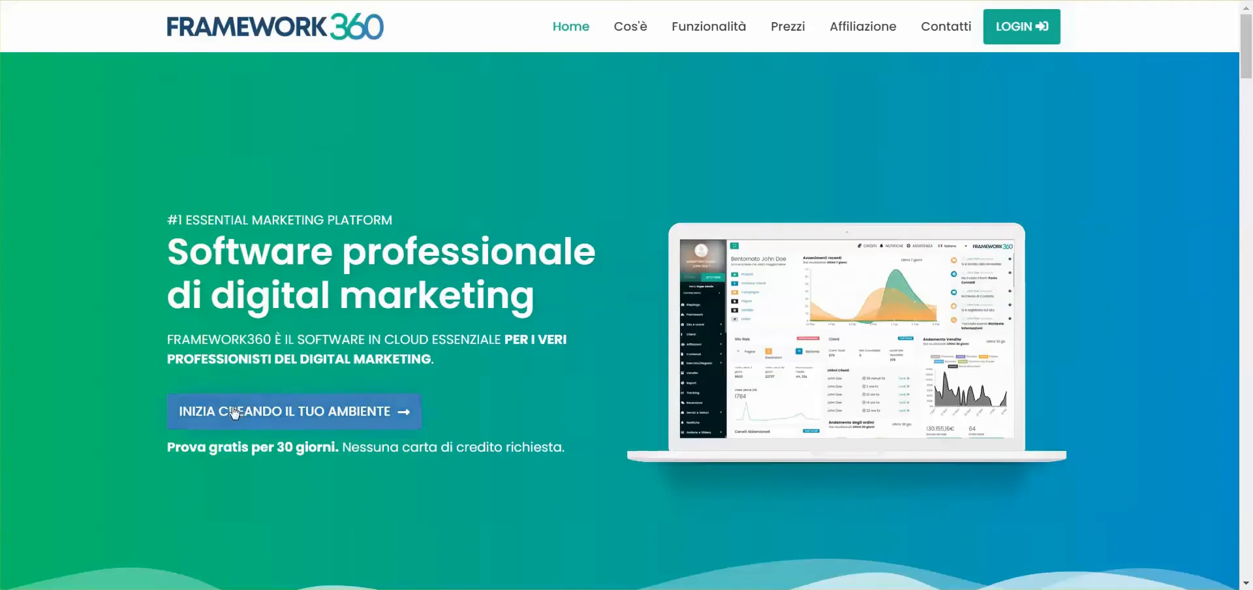
- Start creating a new environment and enter the first name and e-mail address
click(303, 420)
click(551, 220)
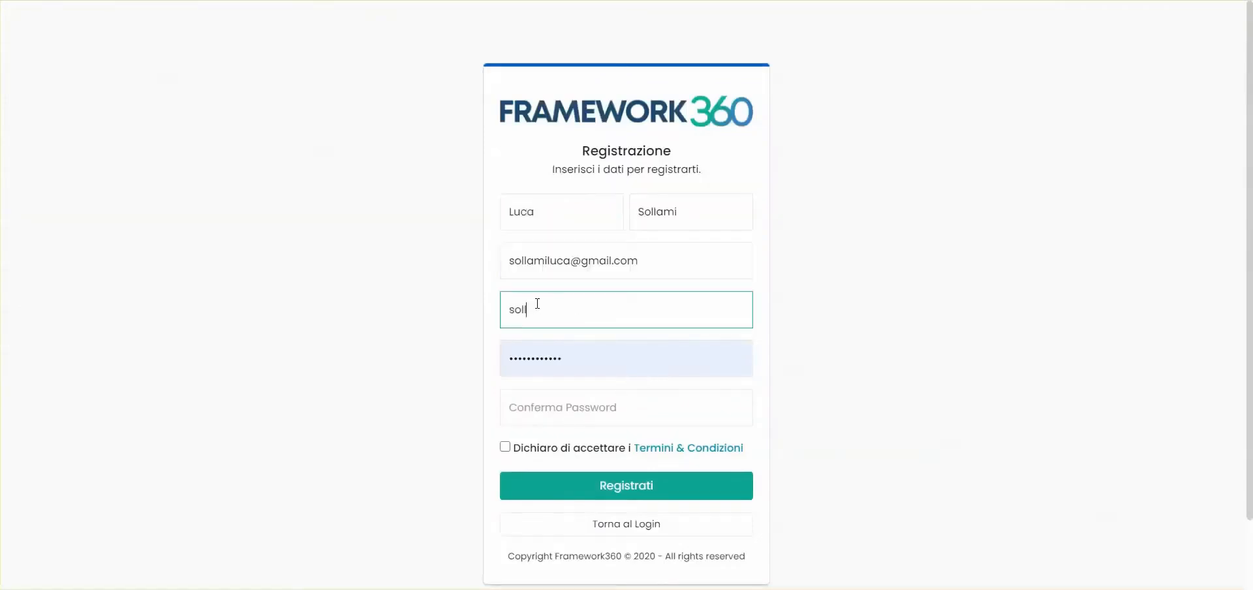
- Enter and confirm the account password, accept the Termini & Condizioni, and register
key(Tab)
key(BackSpace)
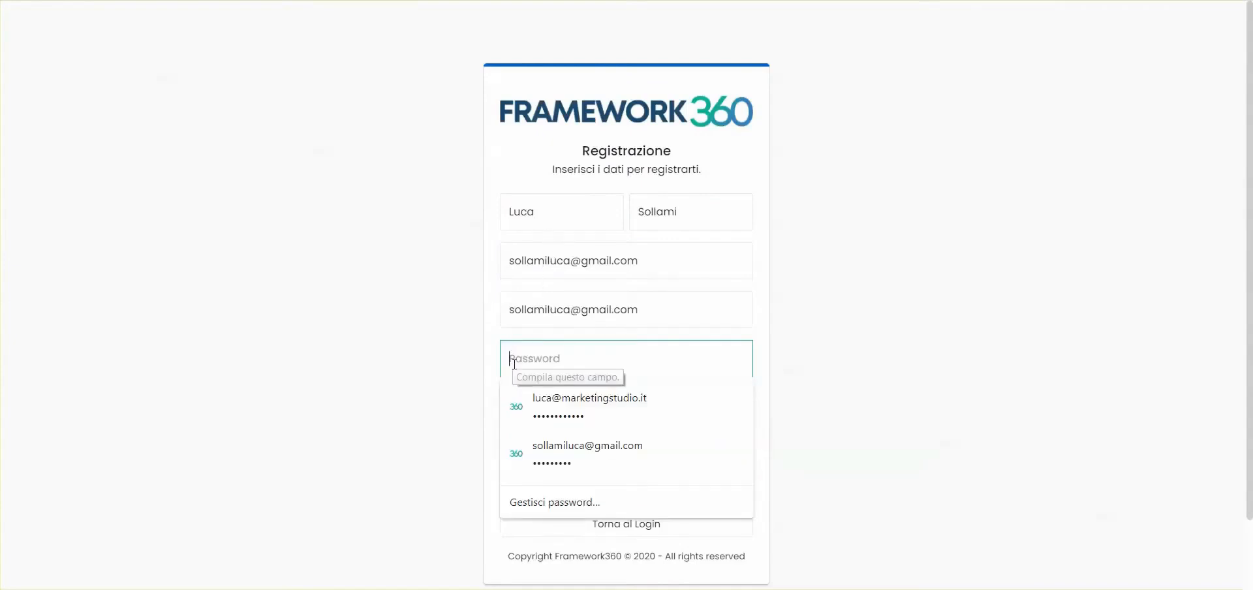
text(•••••)
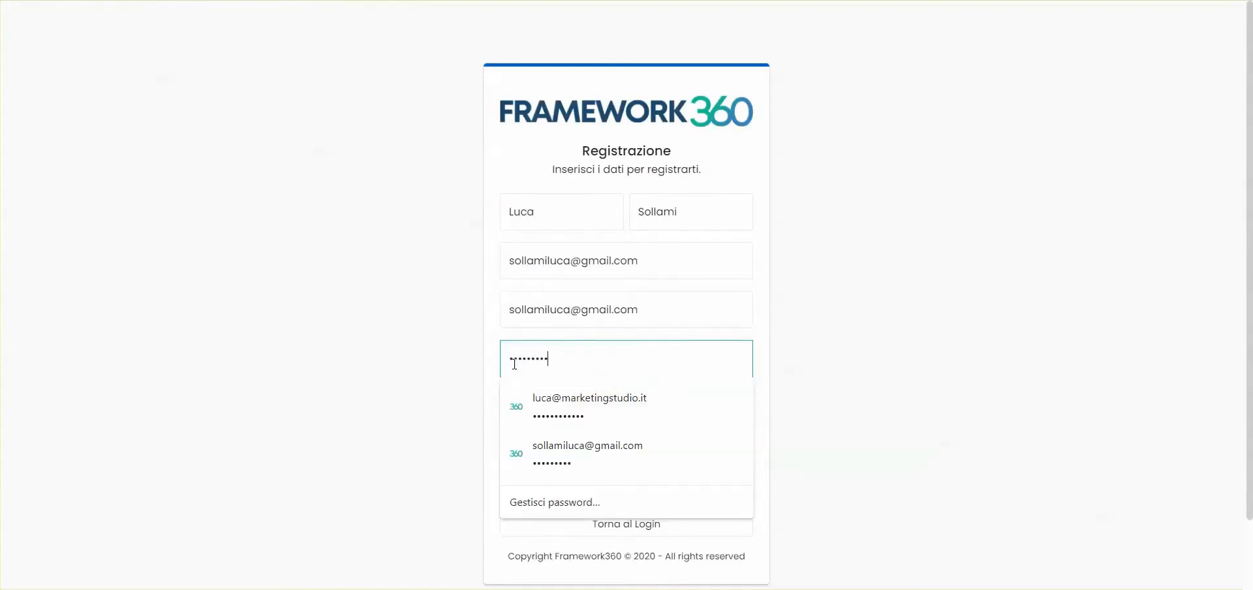
text(•••)
key(Tab)
text(•••••••••••)
click(504, 446)
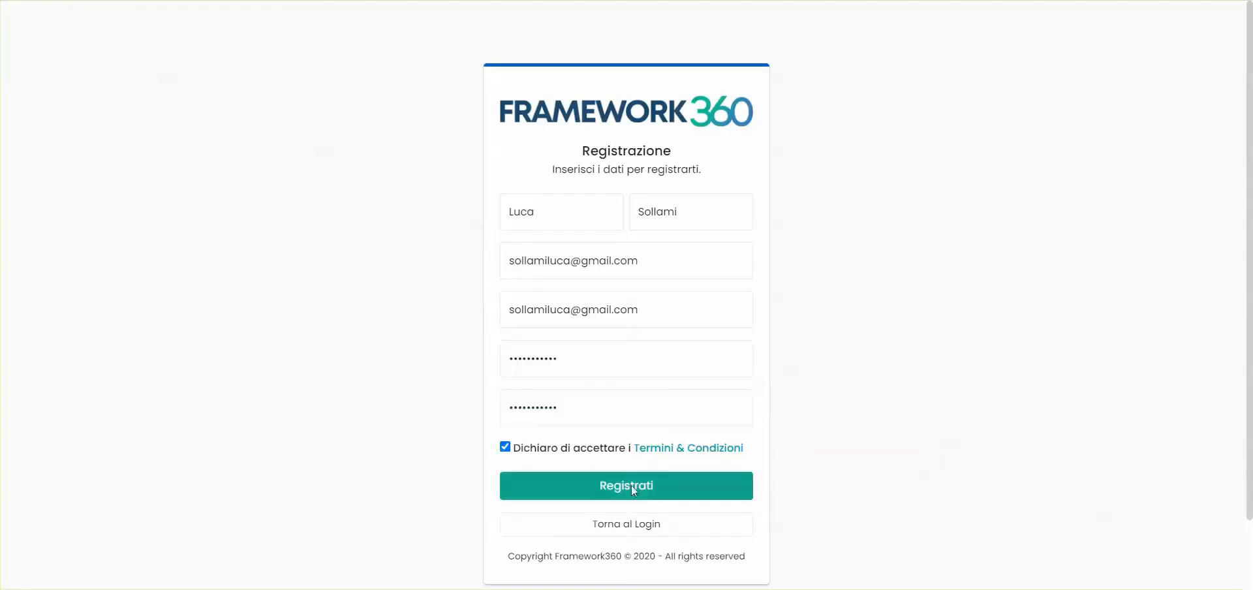
click(632, 484)
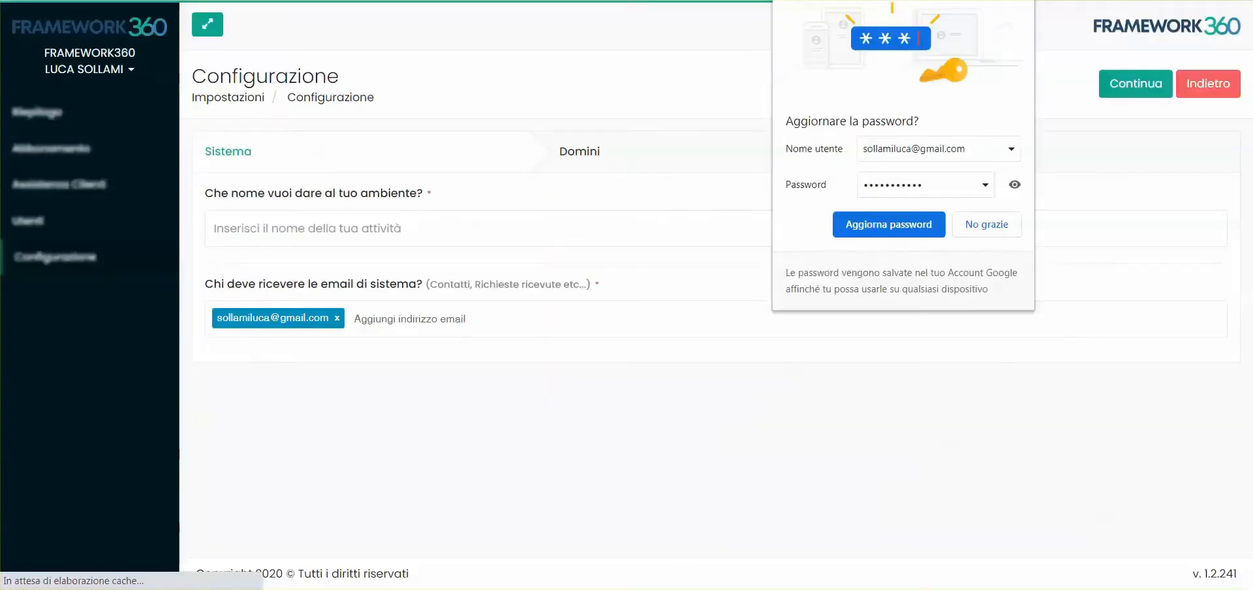
- Decline Chrome's password update and name the environment 'Hotel Royal'
click(629, 127)
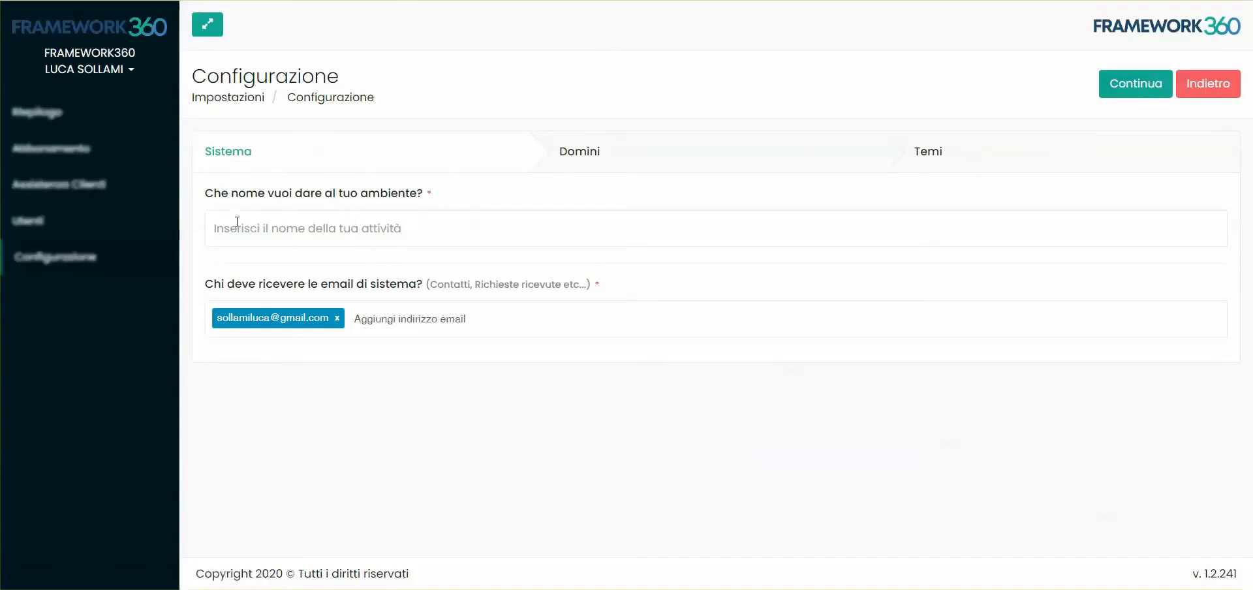
click(387, 232)
text(Hotel Royal)
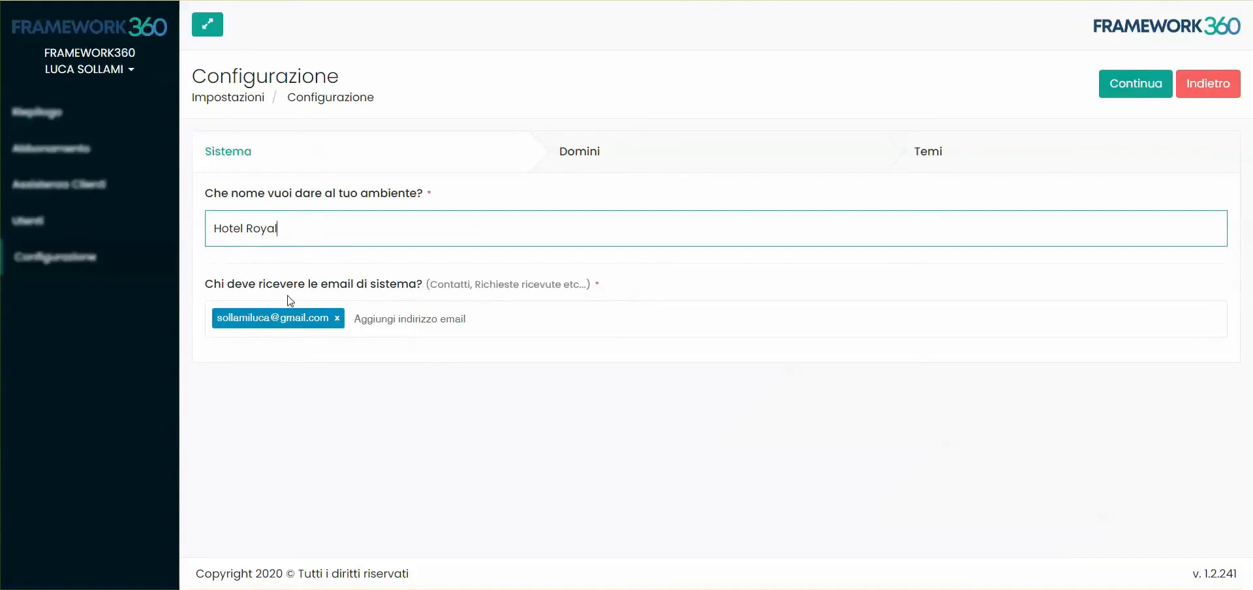
- Continue to the Domini step and review the proposed hotelroyal.framework360.it front subdomain
click(1137, 84)
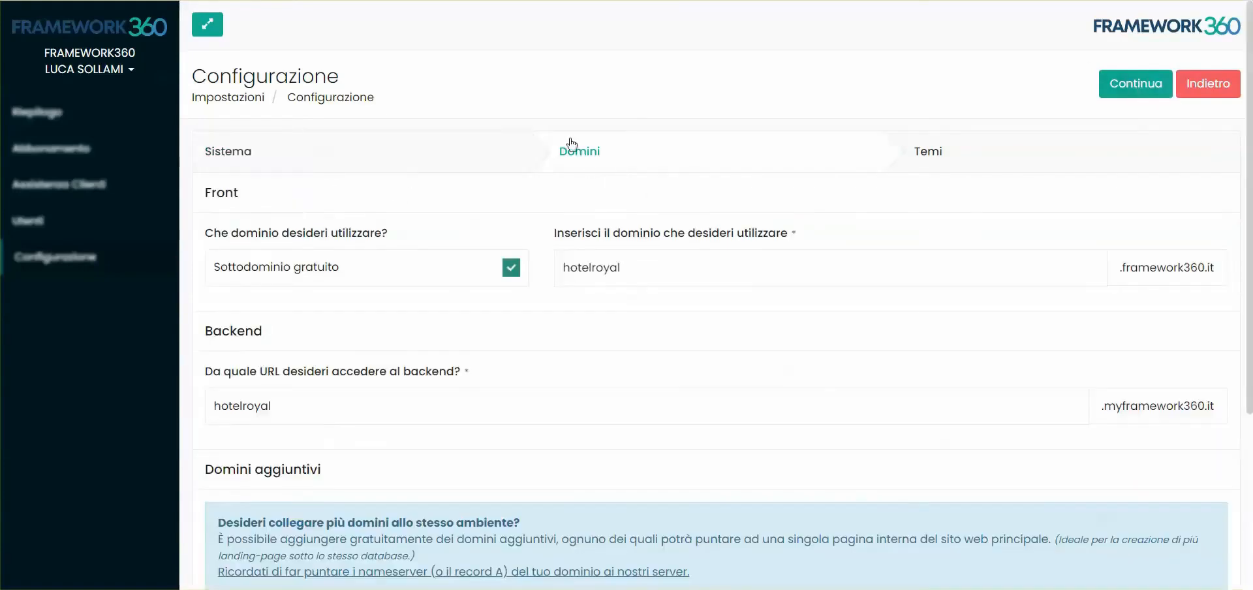
scroll(547, 219, down, 3)
scroll(547, 219, up, 3)
drag(1225, 267, 1106, 270)
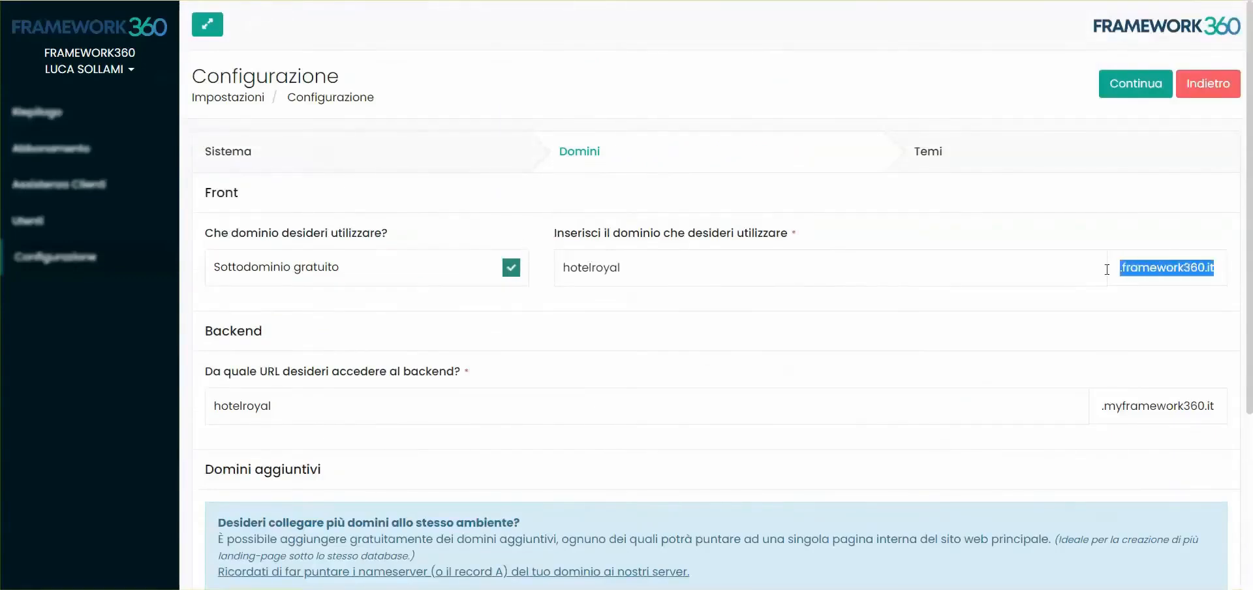
double_click(621, 274)
mouse_move(1117, 268)
mouse_down()
mouse_move(1214, 268)
mouse_move(1128, 269)
mouse_up()
click(1222, 272)
click(1115, 325)
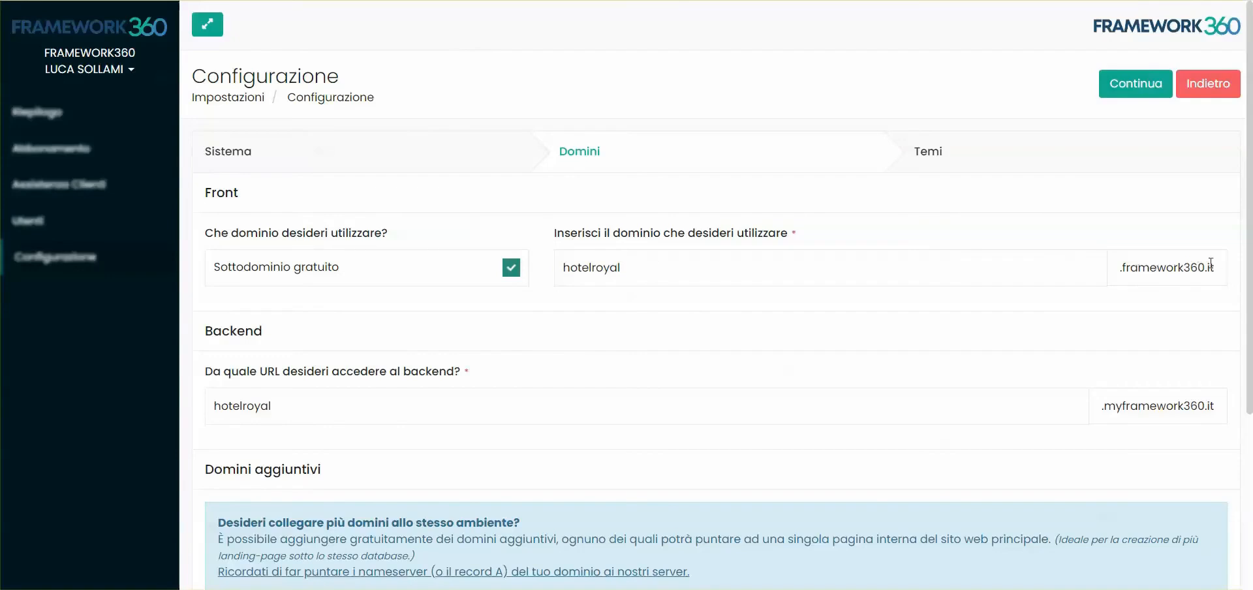
scroll(674, 314, down, 4)
scroll(442, 196, up, 1)
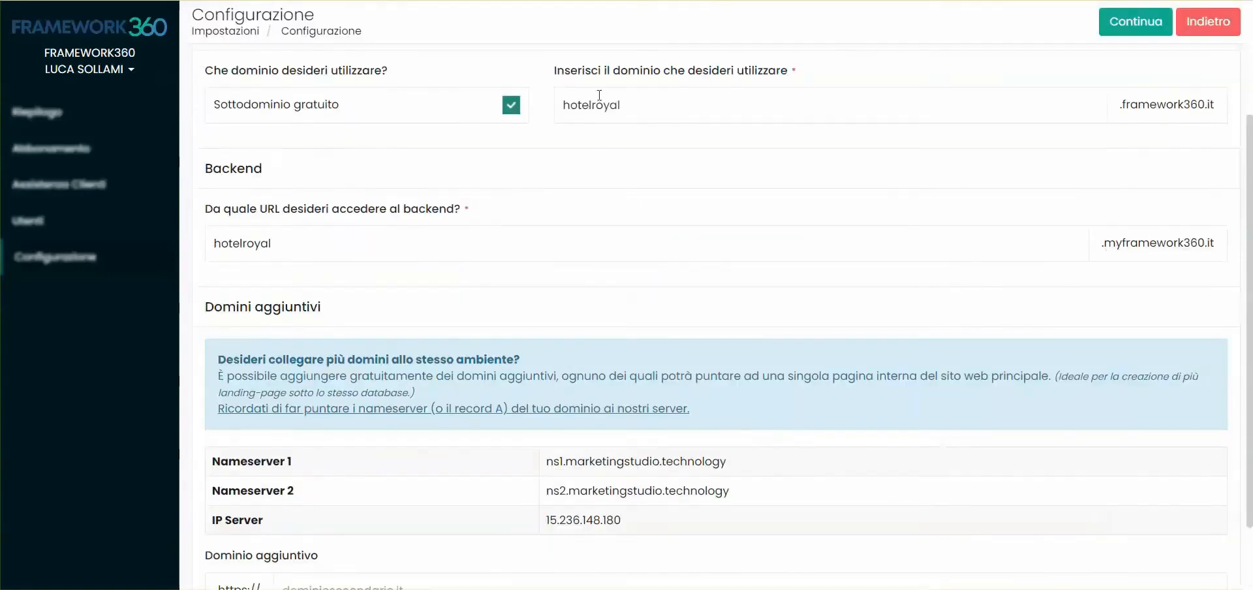
double_click(264, 242)
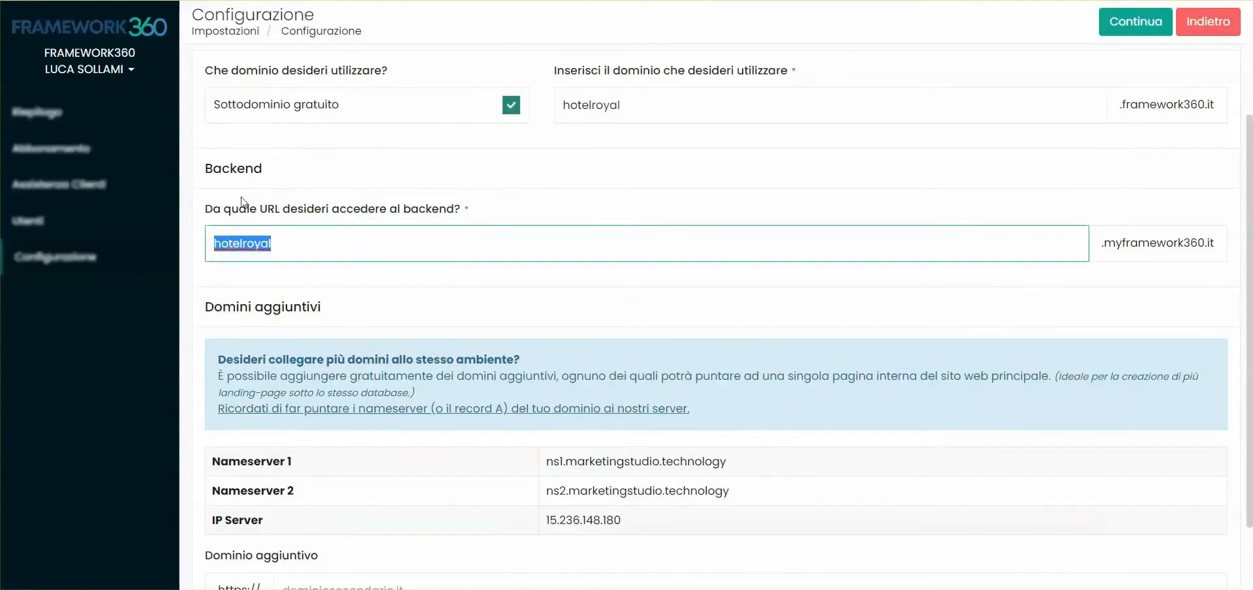
click(421, 215)
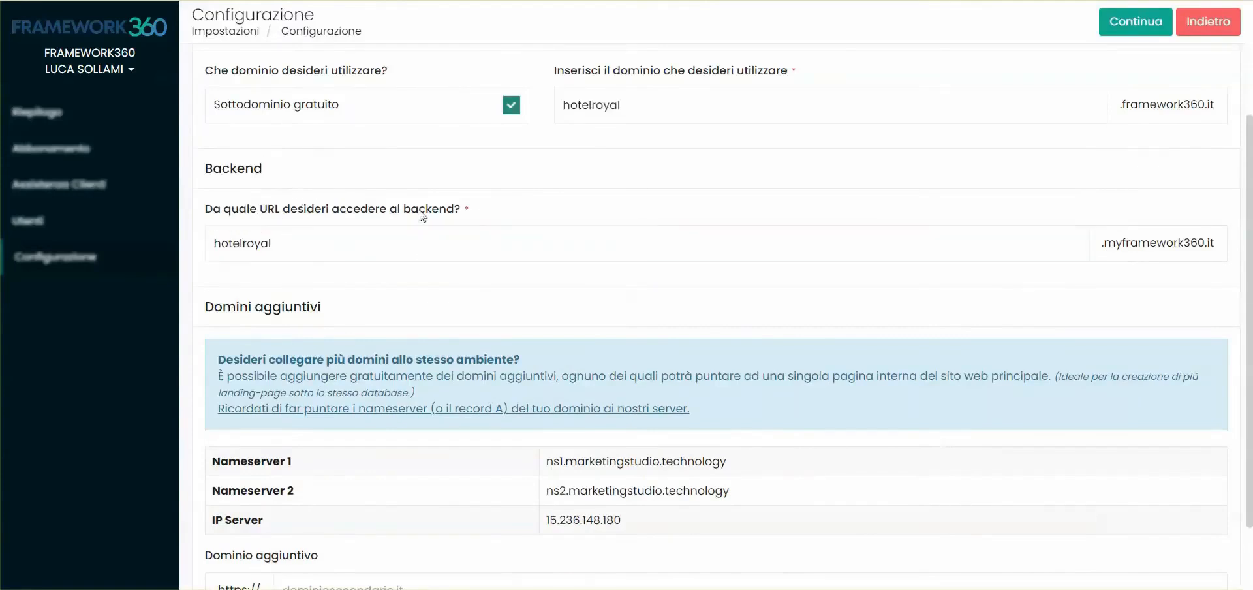
drag(1103, 244, 1222, 244)
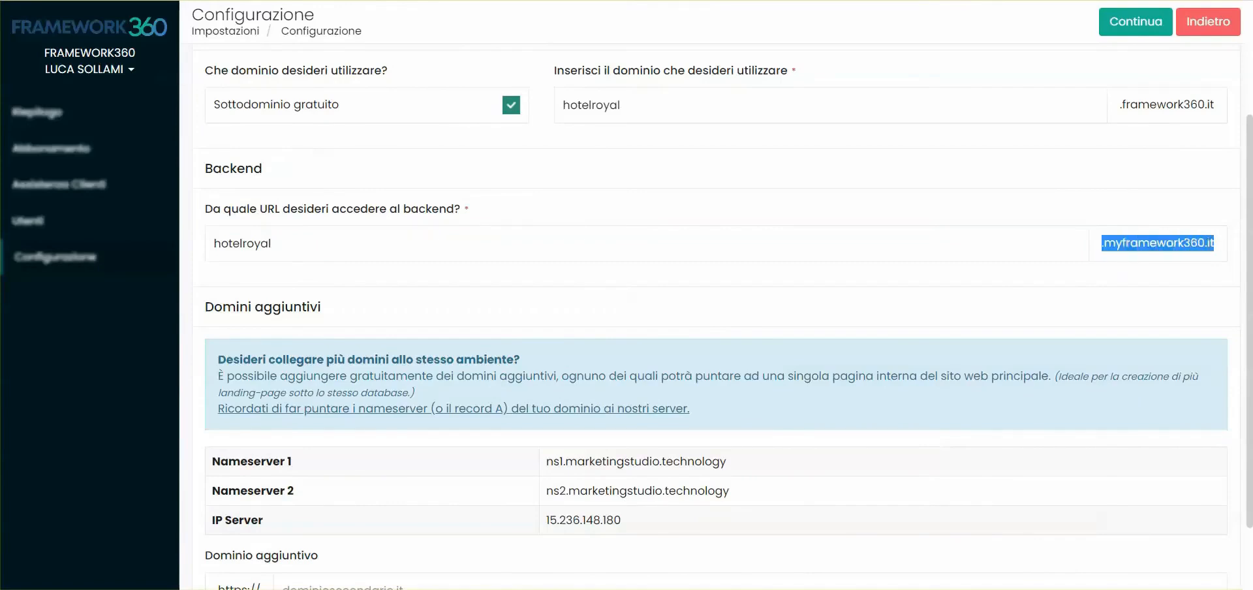
click(1115, 281)
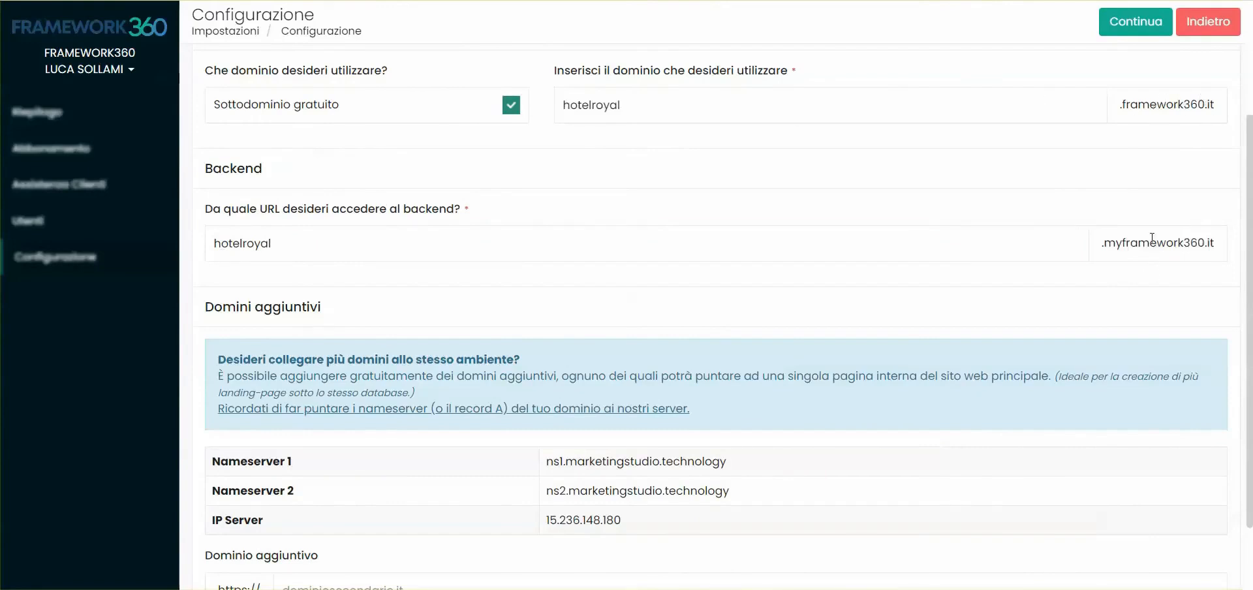
mouse_move(1101, 243)
mouse_down()
mouse_move(1215, 239)
mouse_move(1098, 245)
mouse_up()
click(1214, 240)
click(1022, 208)
scroll(1249, 311, up, 1)
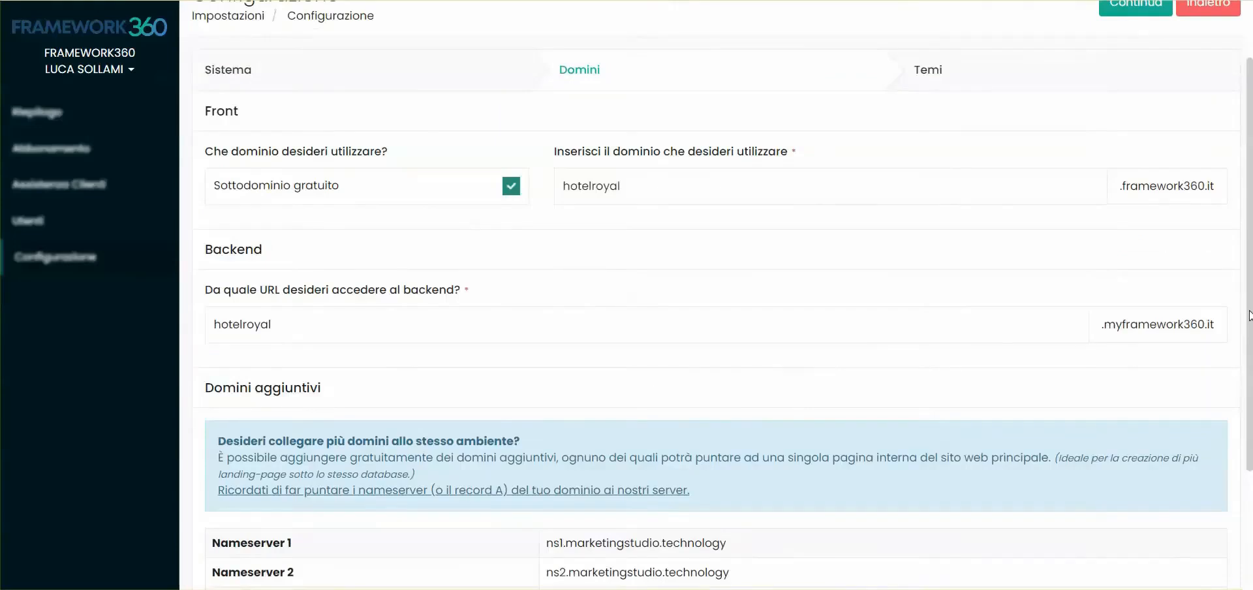
double_click(247, 336)
triple_click(1146, 340)
click(1145, 339)
triple_click(1147, 339)
click(1216, 326)
drag(1216, 326, 1102, 335)
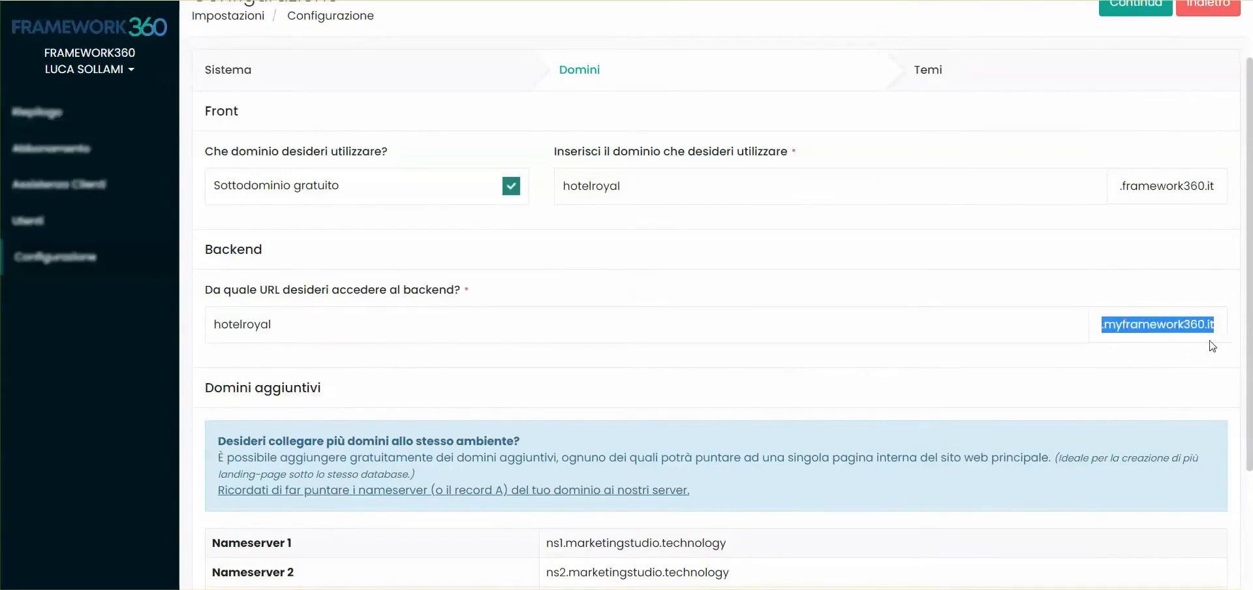
click(411, 372)
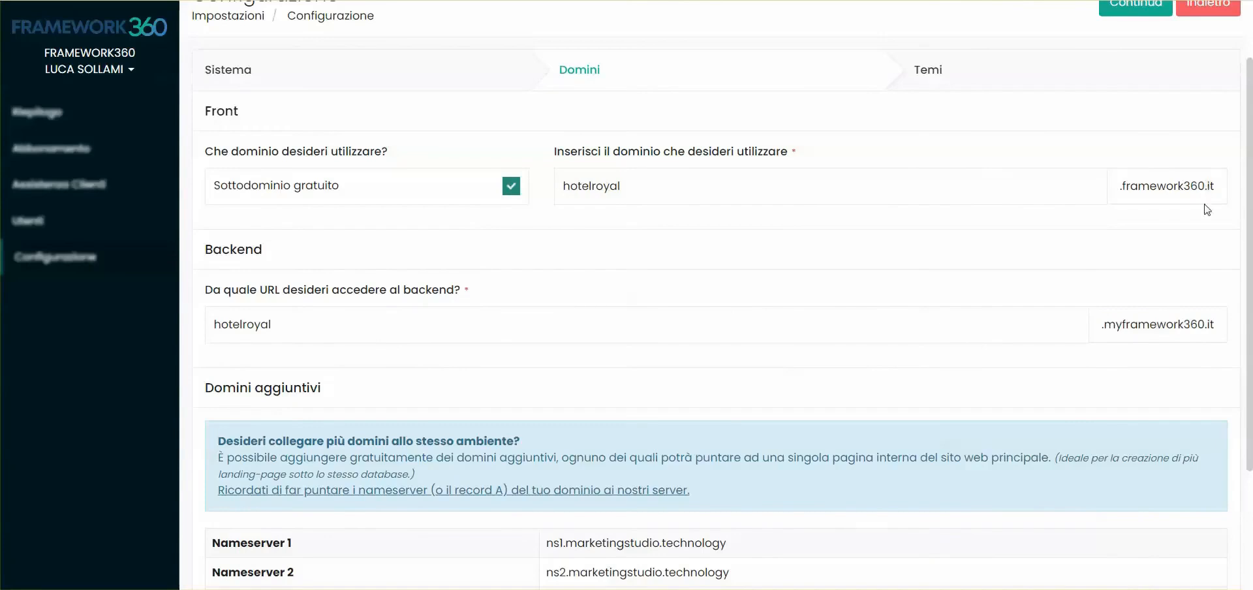
drag(213, 317, 946, 283)
click(1156, 320)
triple_click(1156, 319)
click(1140, 353)
- Switch off the free subdomain and set the custom front domain to hotelroyal.com
click(511, 186)
drag(621, 312, 544, 313)
click(596, 274)
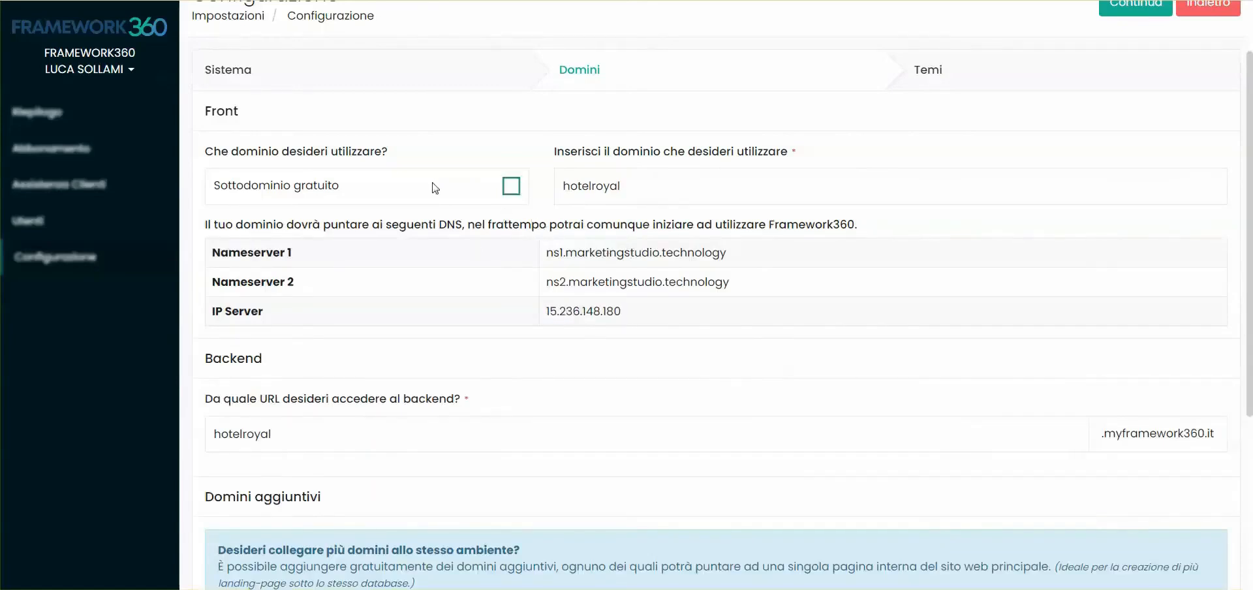
double_click(578, 186)
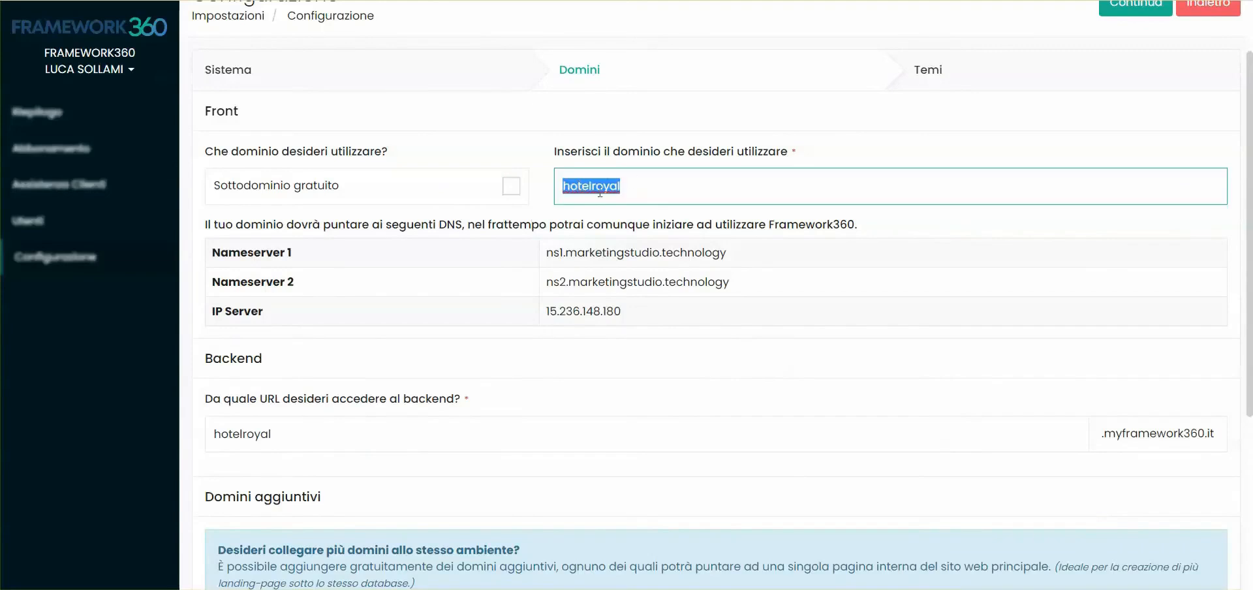
click(639, 187)
text(.com)
click(618, 267)
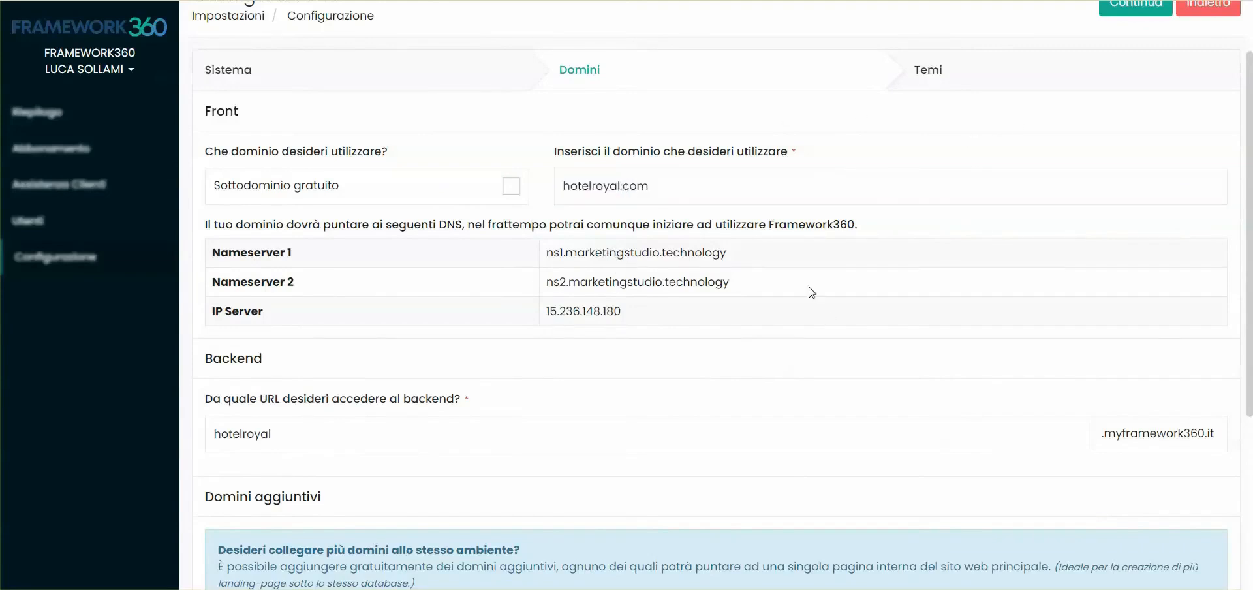
- Review the nameserver entries, server IP address and Domini aggiuntivi section for the custom domain
drag(634, 310, 542, 255)
drag(210, 252, 585, 270)
click(732, 282)
click(585, 271)
drag(718, 281, 210, 253)
click(211, 254)
drag(548, 312, 633, 315)
click(639, 329)
drag(563, 186, 646, 186)
drag(545, 311, 629, 311)
click(629, 311)
scroll(582, 260, down, 4)
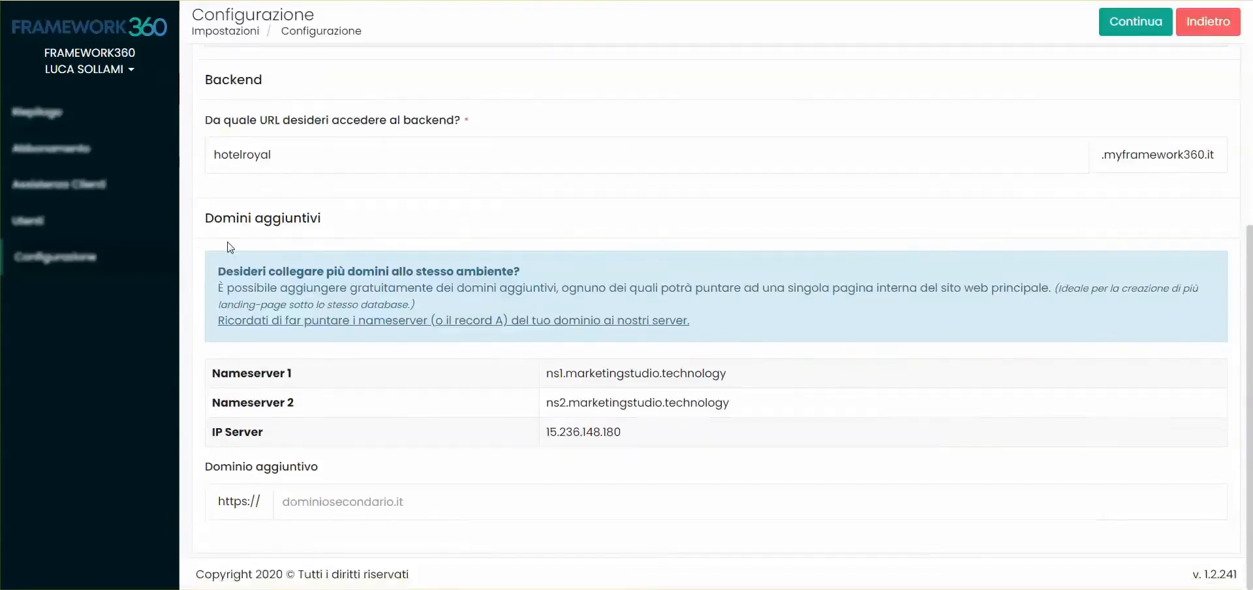
drag(203, 218, 339, 219)
click(342, 218)
scroll(603, 392, up, 5)
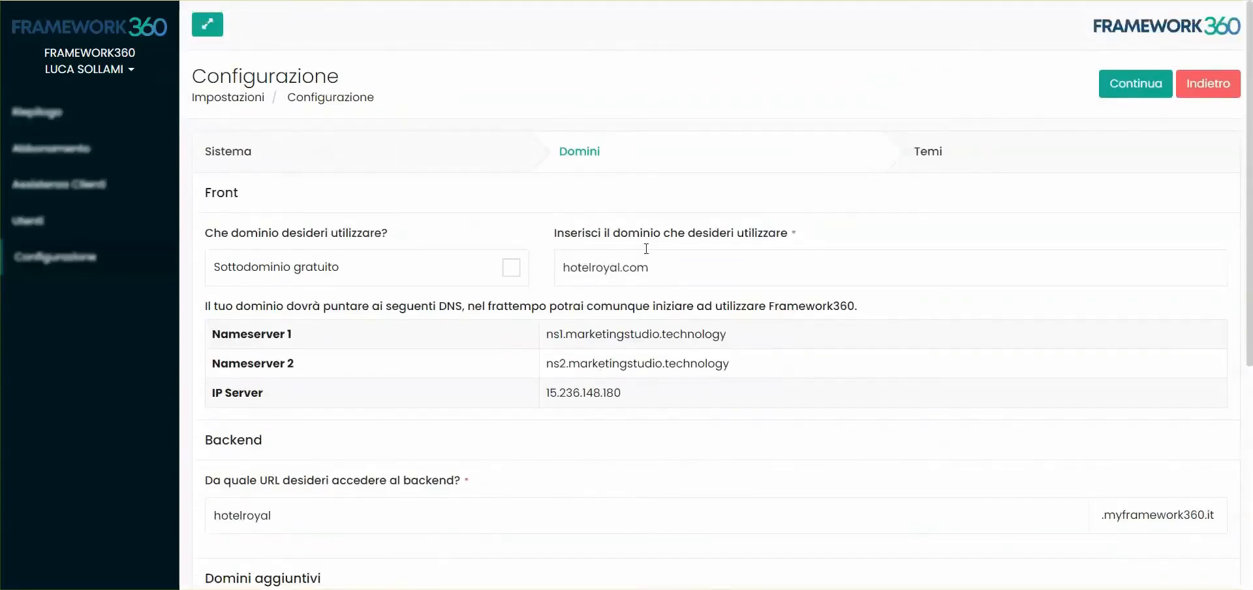
- Go to the Temi step and select the Pizzeria - Landing Page theme
click(1135, 85)
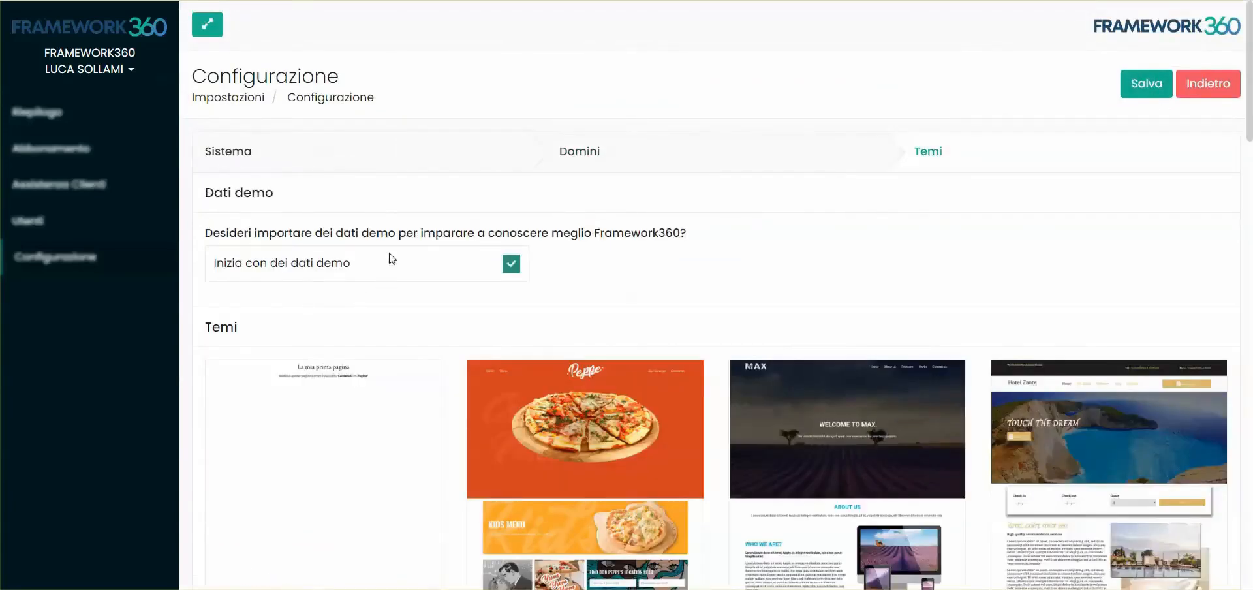
scroll(389, 259, down, 12)
scroll(829, 326, down, 3)
scroll(690, 338, up, 15)
scroll(685, 379, down, 2)
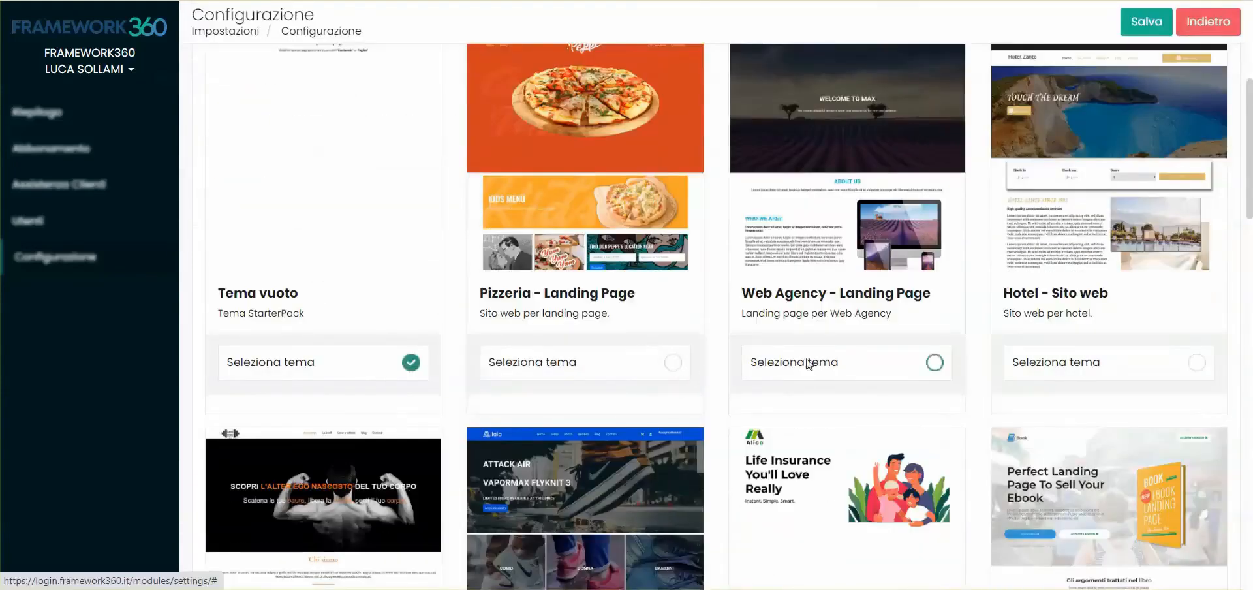
click(672, 362)
scroll(574, 303, up, 3)
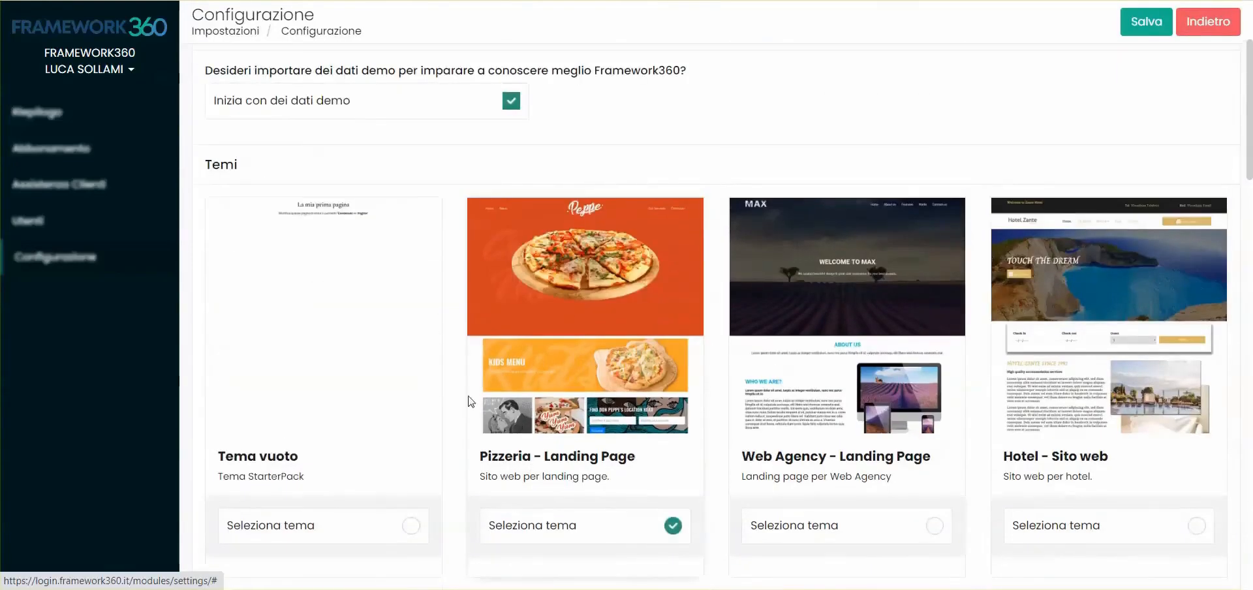
scroll(417, 365, up, 3)
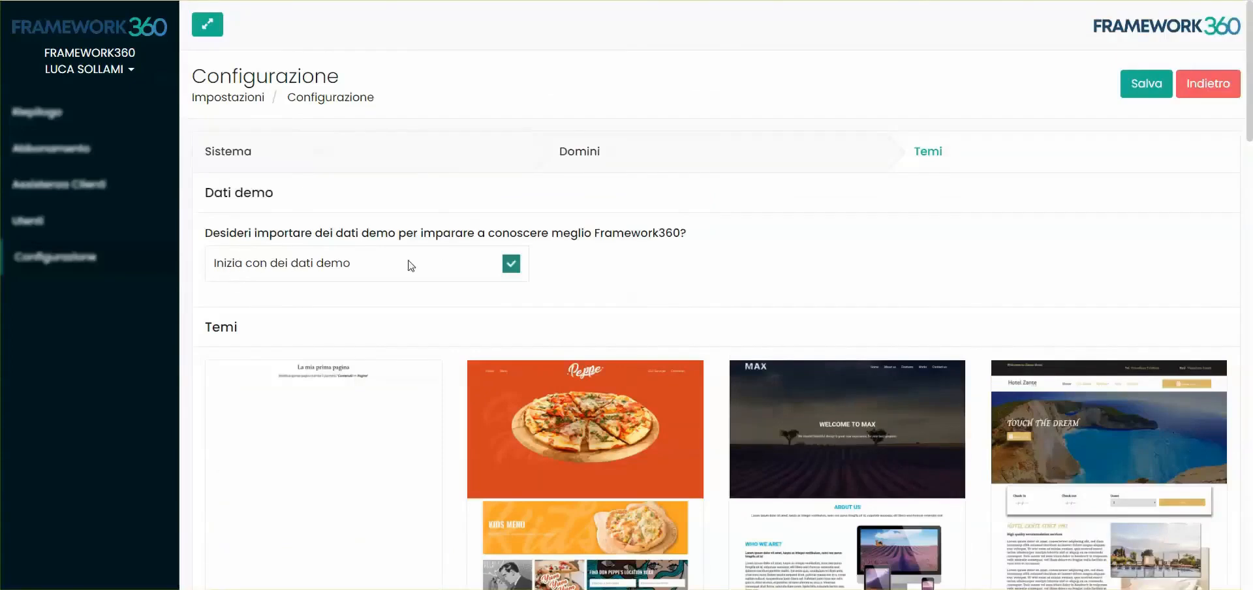
- Keep 'Inizia con dei dati demo' enabled and view the Pizzeria theme's details
click(510, 264)
click(508, 267)
scroll(676, 273, down, 2)
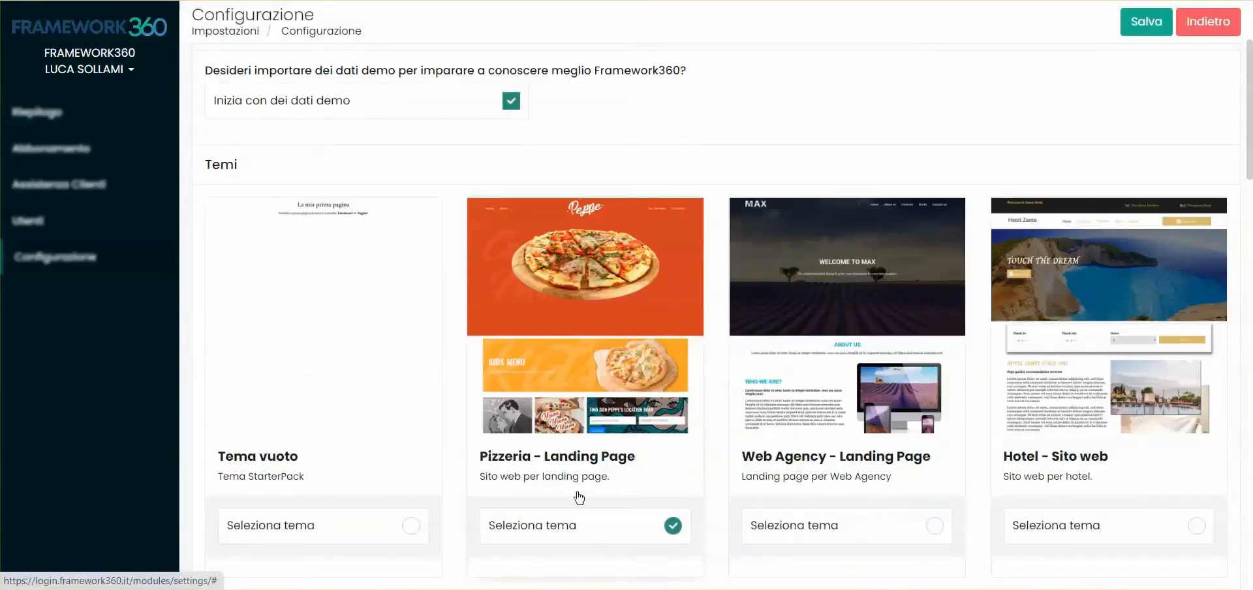
click(565, 370)
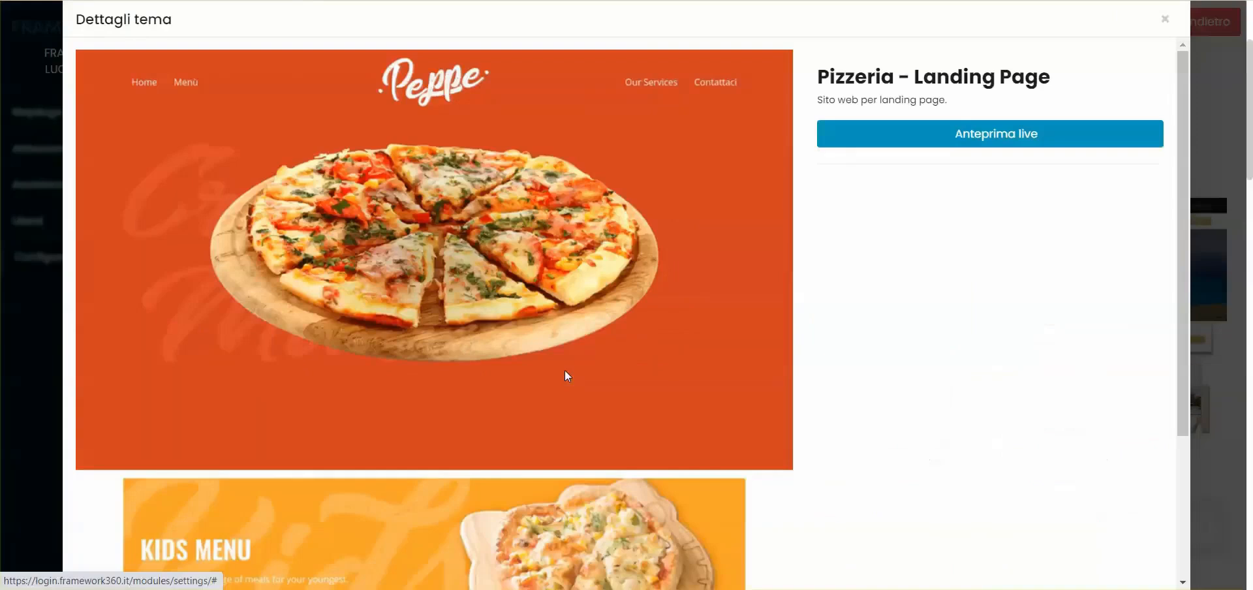
- Open the Pizzeria theme's live preview, then save the configuration to build the Hotel Royal site
click(937, 142)
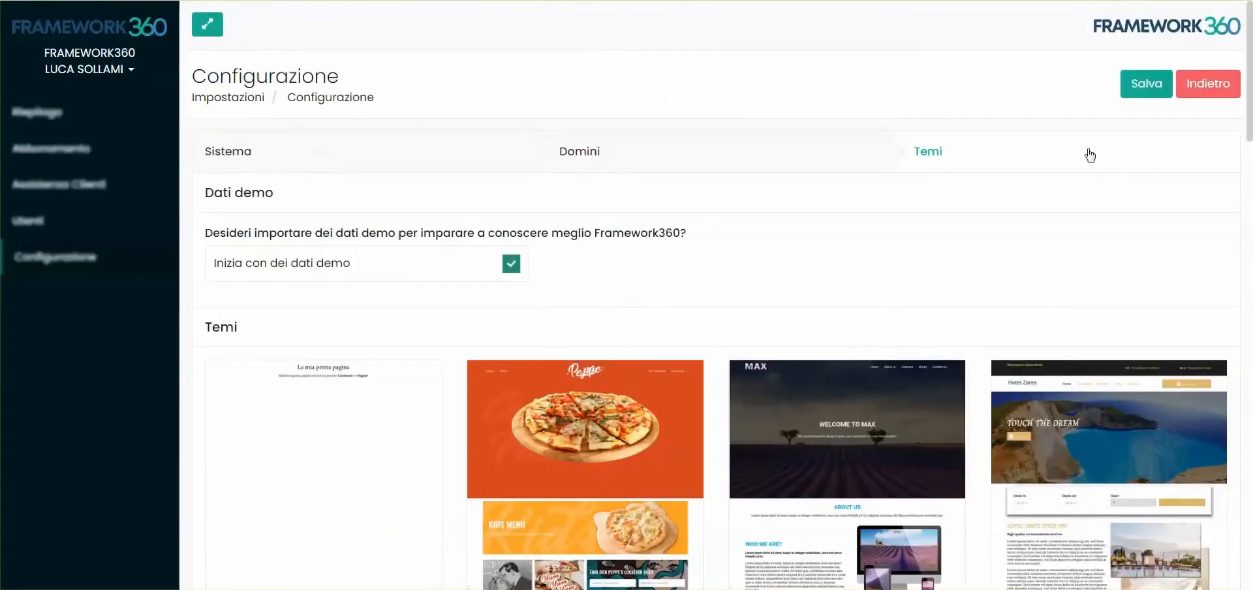
click(1146, 83)
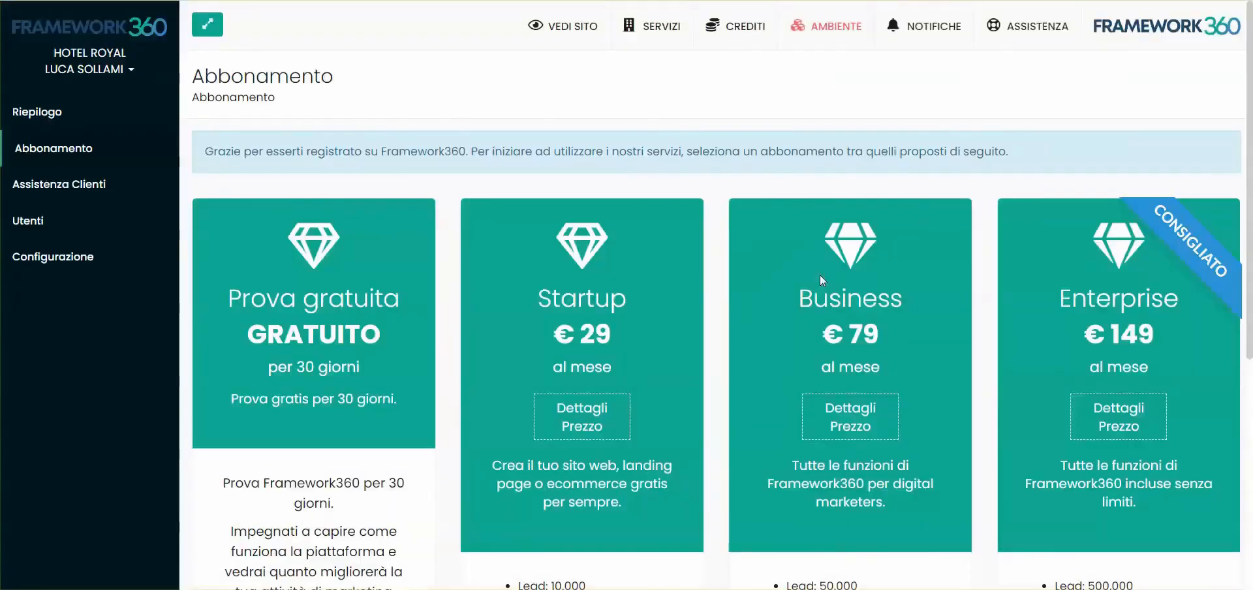
scroll(569, 262, down, 3)
scroll(673, 268, down, 2)
scroll(659, 201, up, 1)
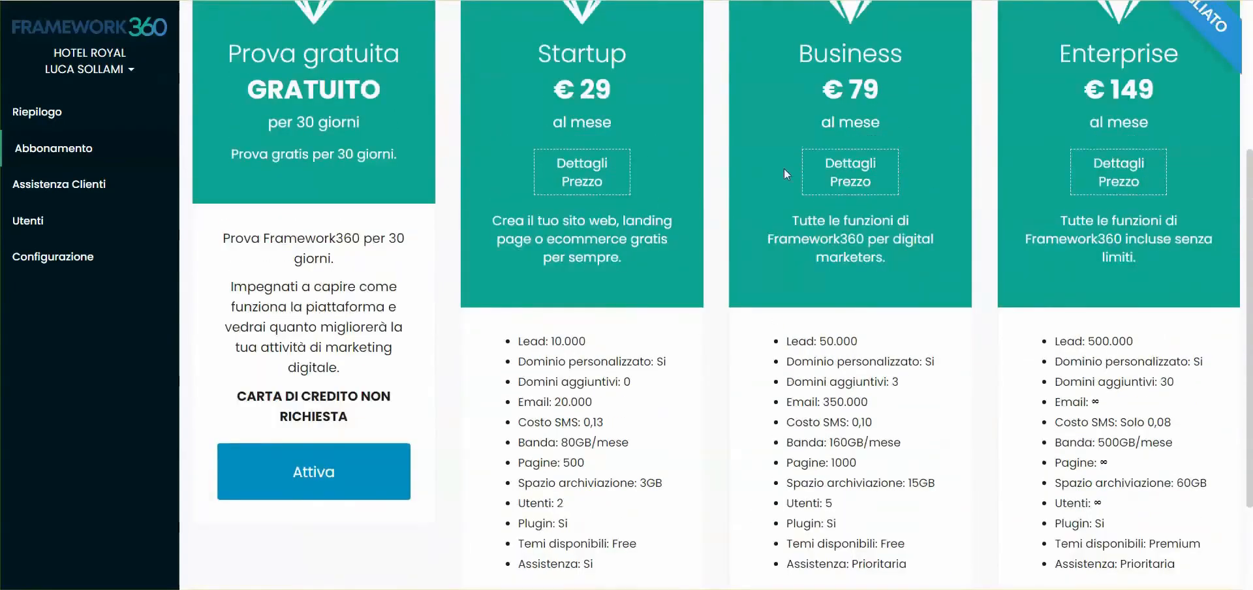
scroll(784, 170, up, 3)
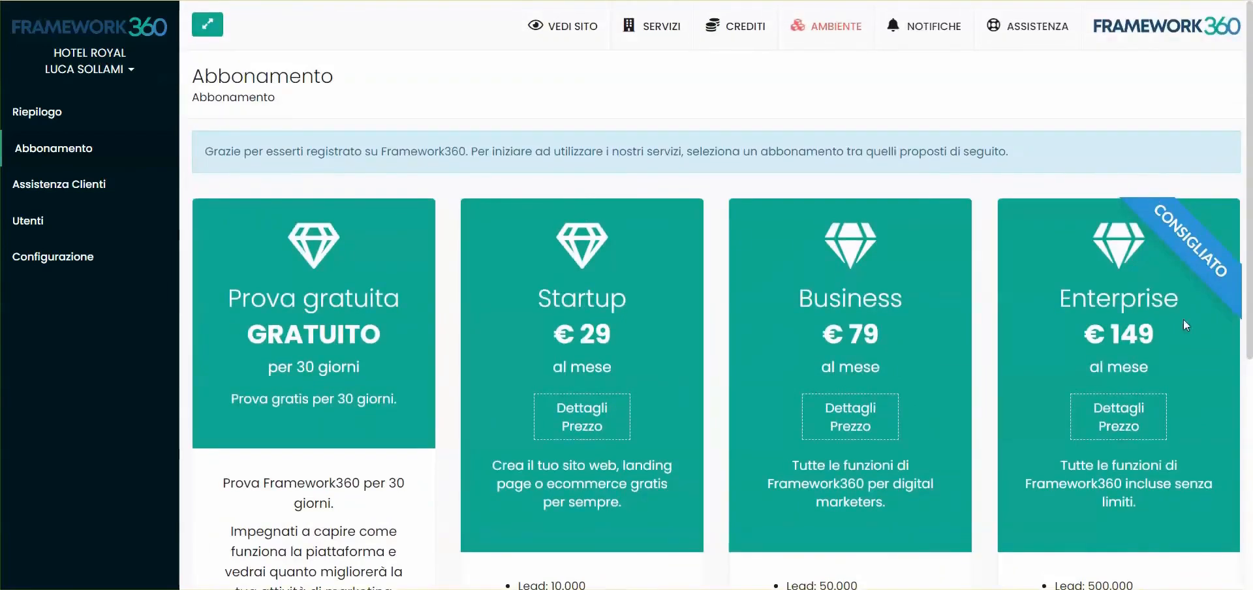
scroll(583, 340, down, 5)
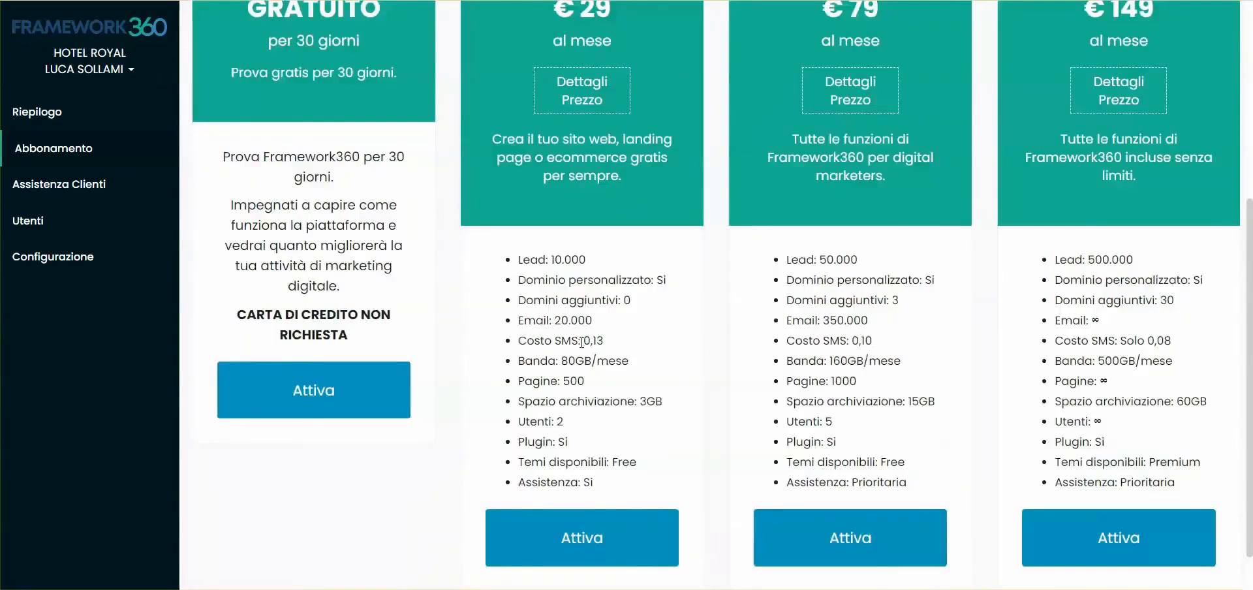
drag(520, 261, 585, 262)
scroll(561, 247, up, 3)
scroll(543, 226, down, 4)
click(563, 216)
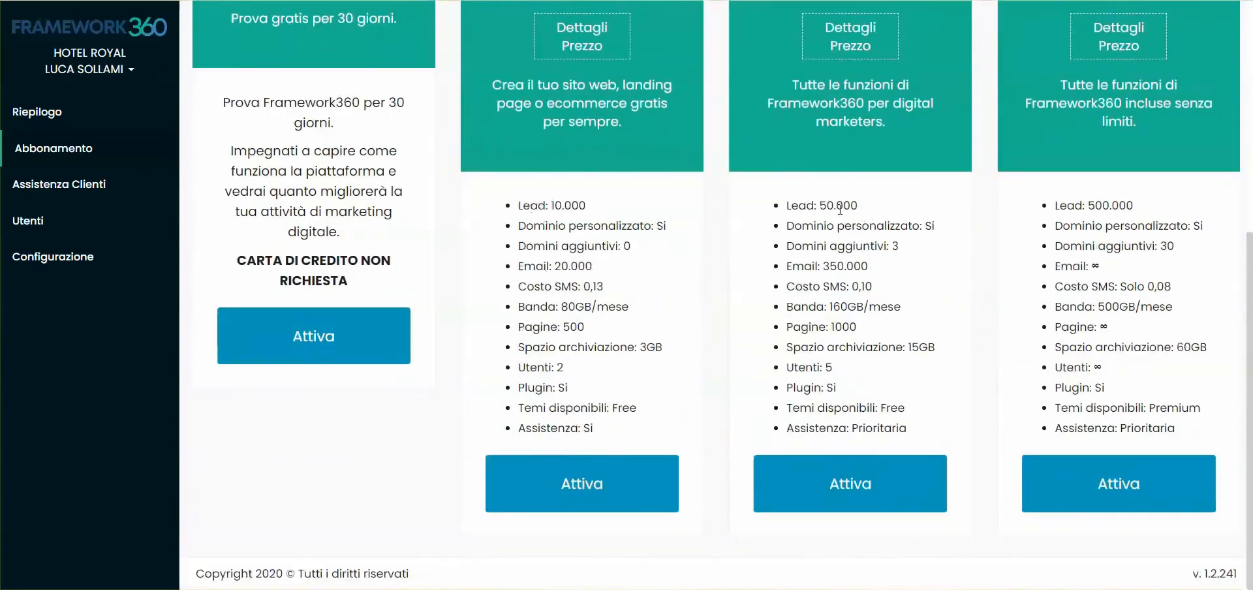
scroll(1083, 203, up, 4)
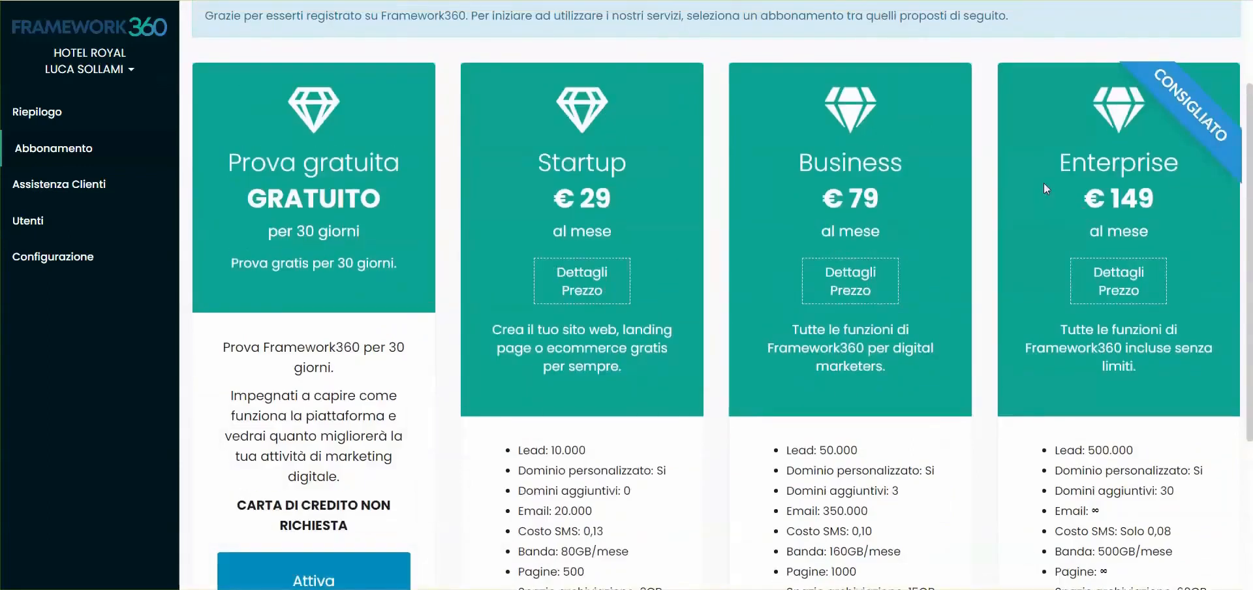
scroll(1067, 194, up, 2)
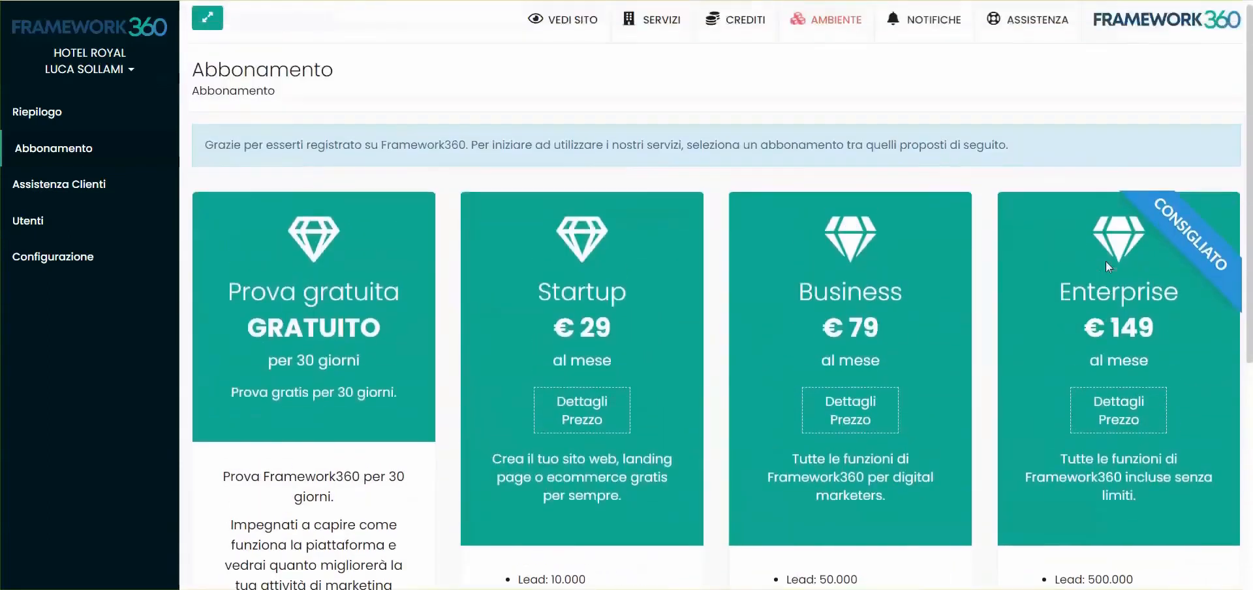